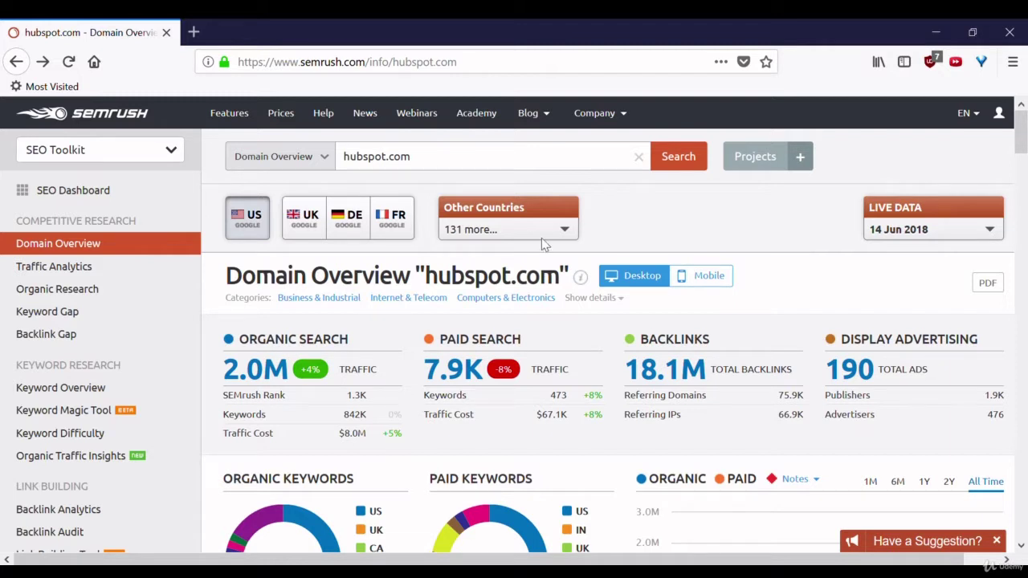
- Replace the hubspot.com query in the search field with 'cloud storage'
click(455, 168)
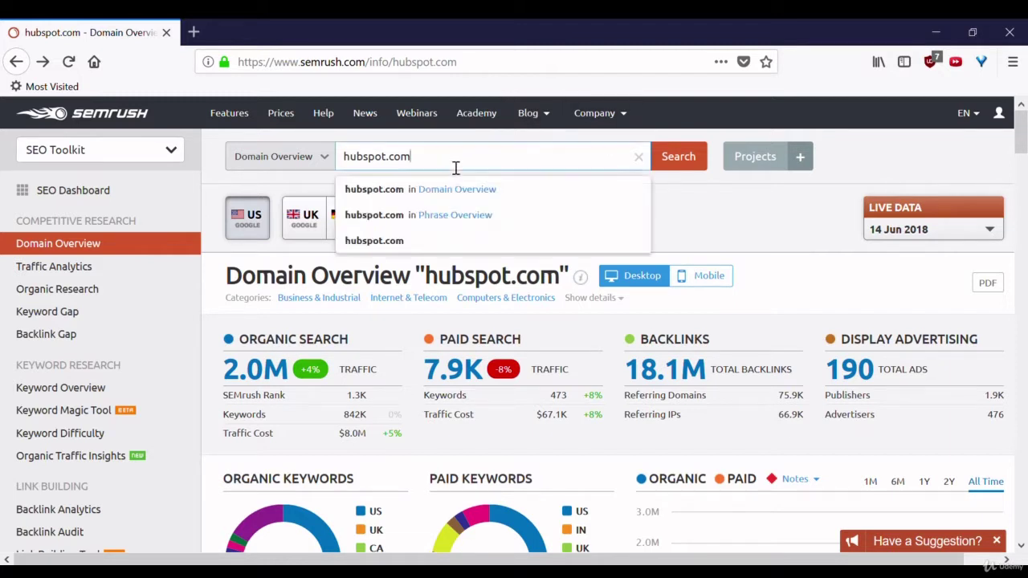
drag(455, 168, 223, 156)
key(BackSpace)
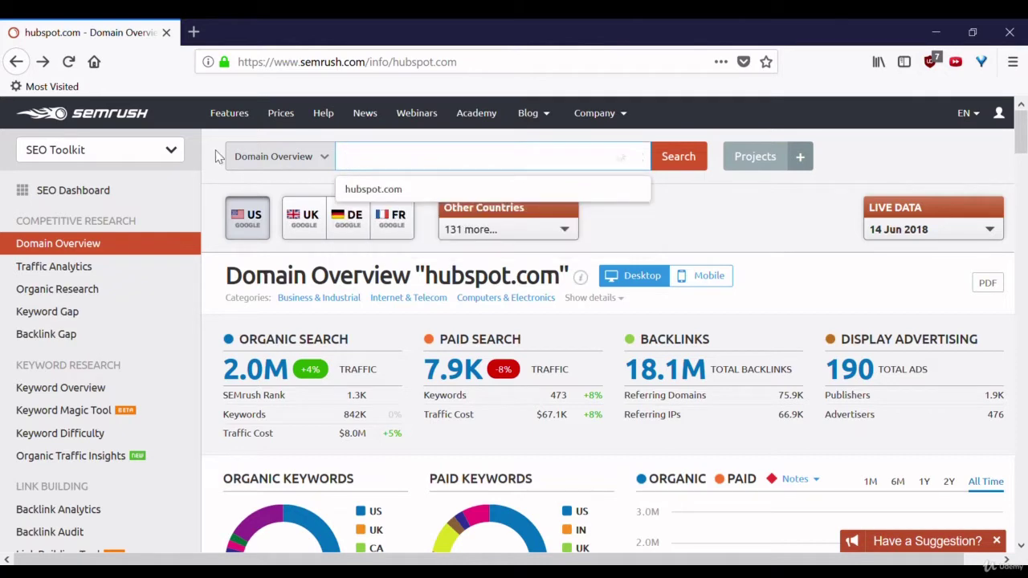
text(cloud s)
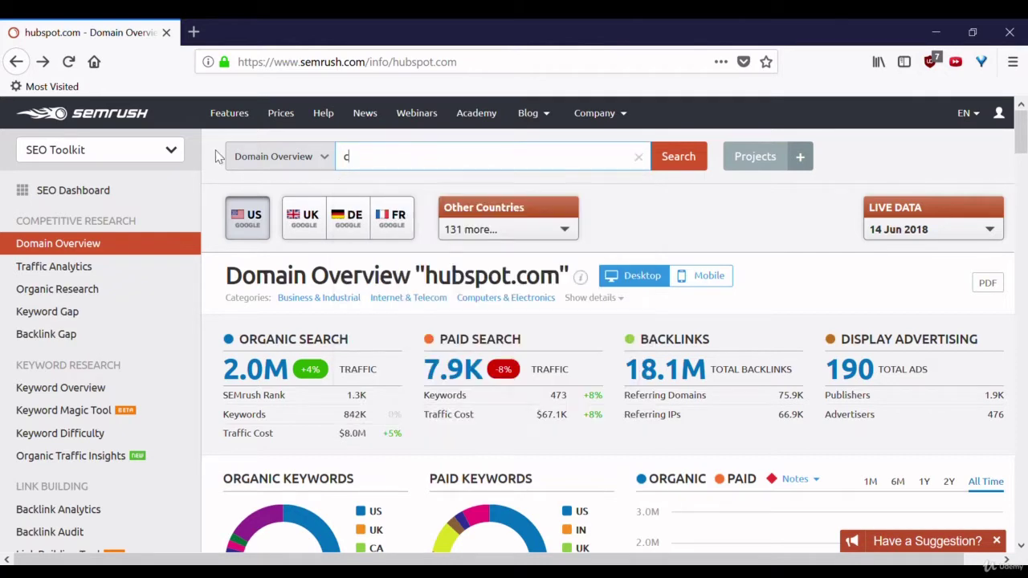
text(torage)
- Search 'cloud storage' and scroll down to its Phrase Match and Related Keywords tables
click(685, 164)
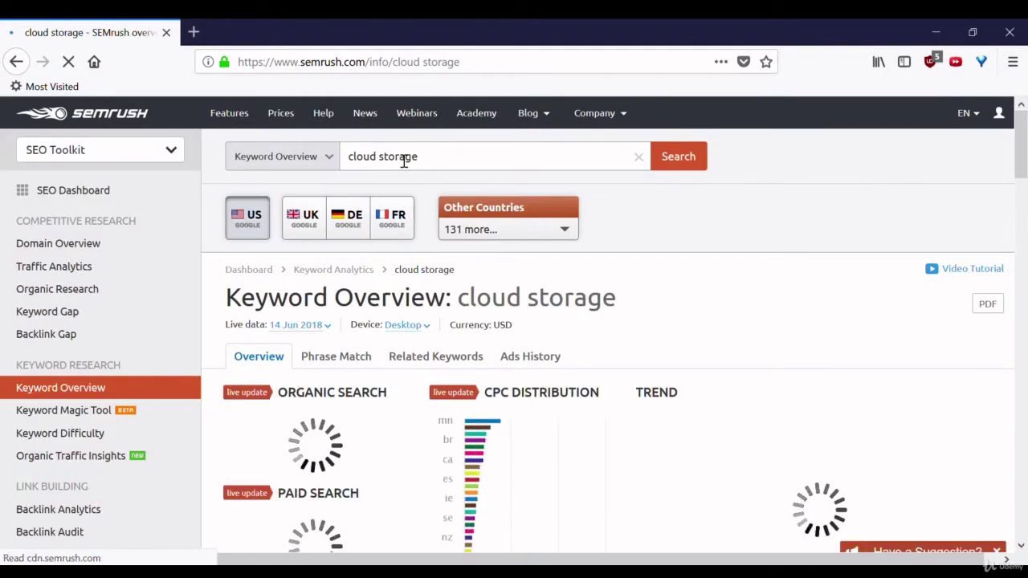
scroll(719, 224, down, 2)
scroll(719, 223, down, 6)
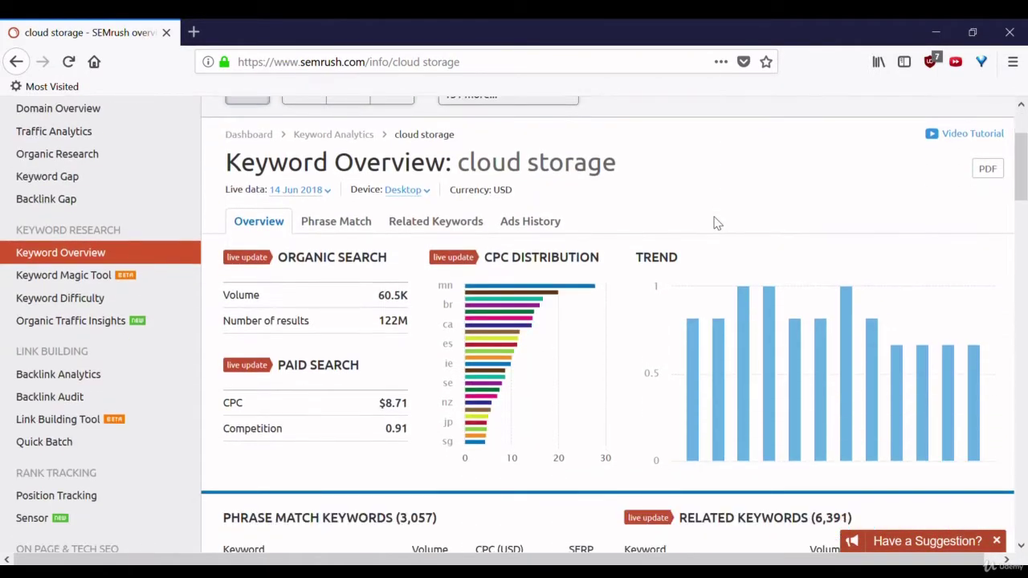
scroll(719, 224, down, 1)
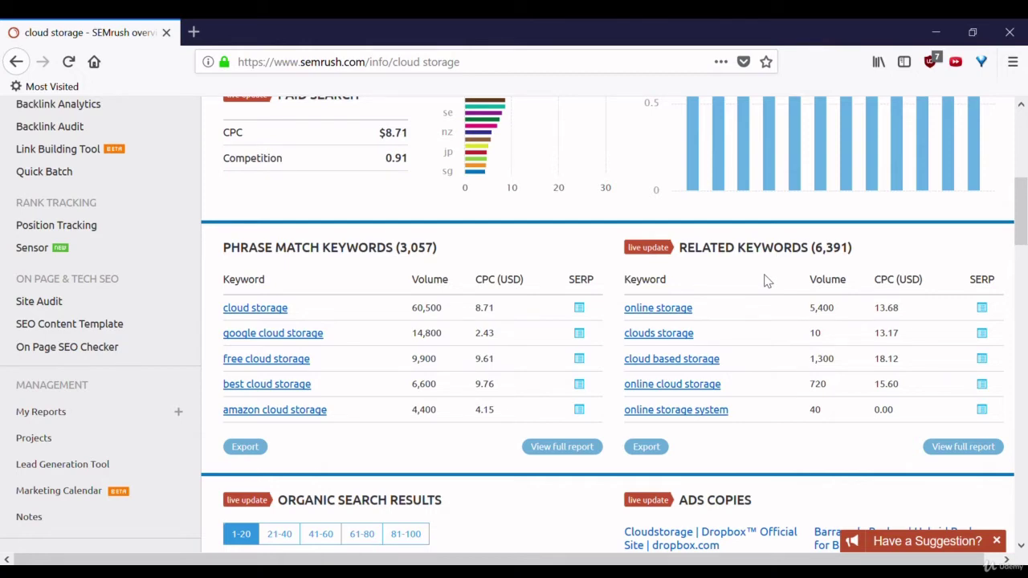
scroll(766, 281, down, 3)
scroll(728, 326, down, 5)
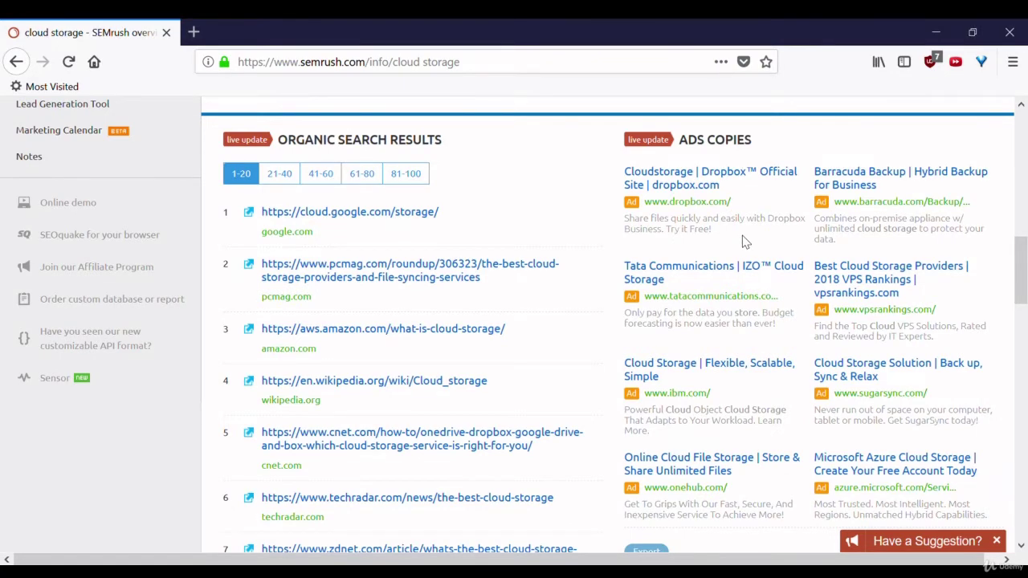
scroll(743, 242, down, 6)
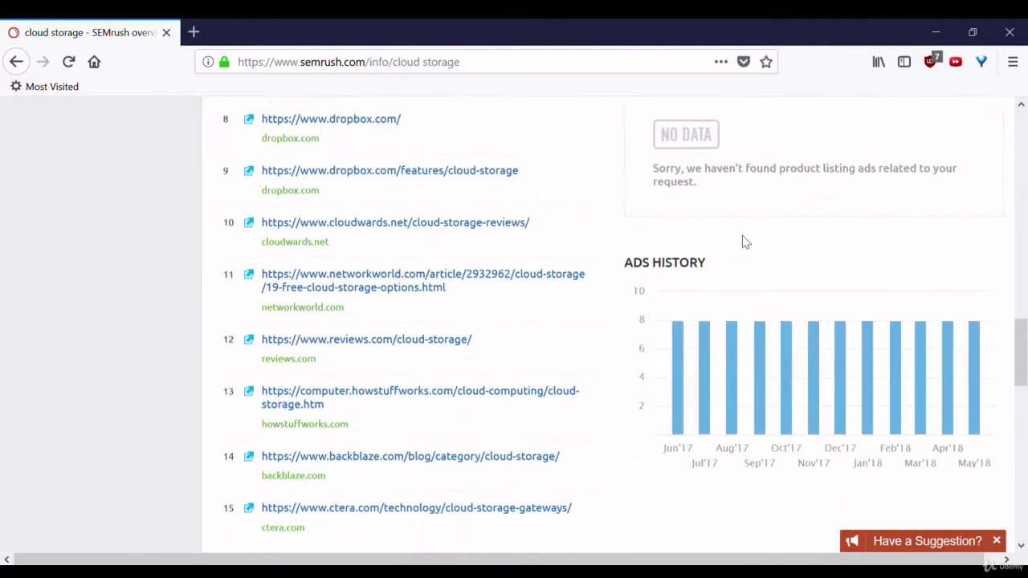
scroll(744, 242, down, 3)
scroll(783, 298, down, 1)
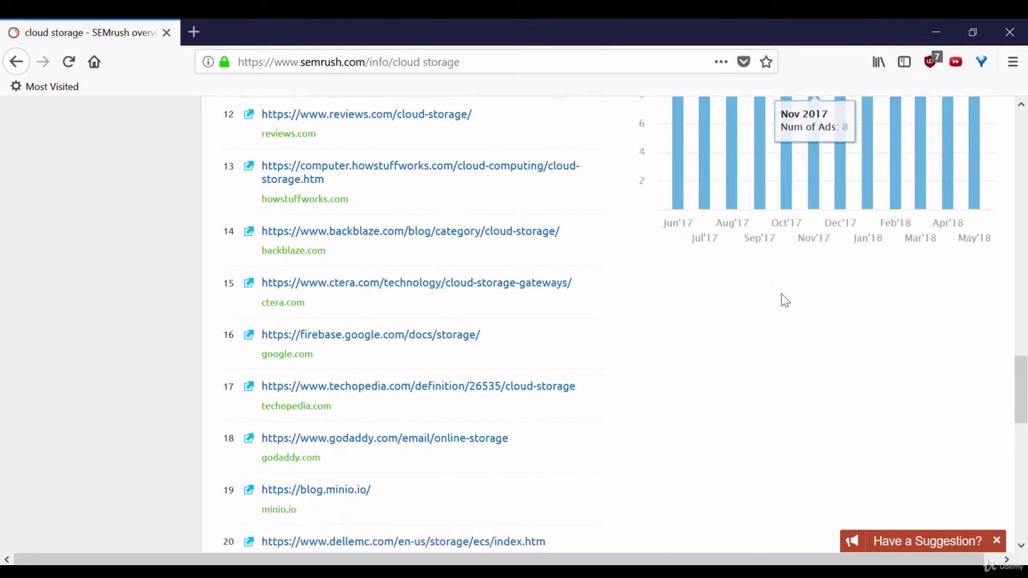
scroll(783, 299, down, 10)
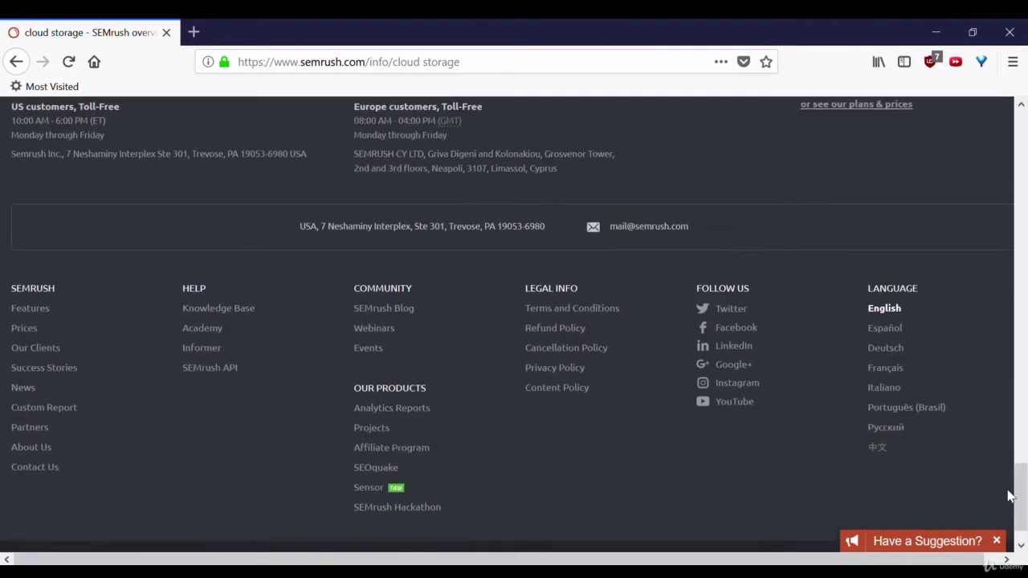
drag(1014, 497, 1025, 179)
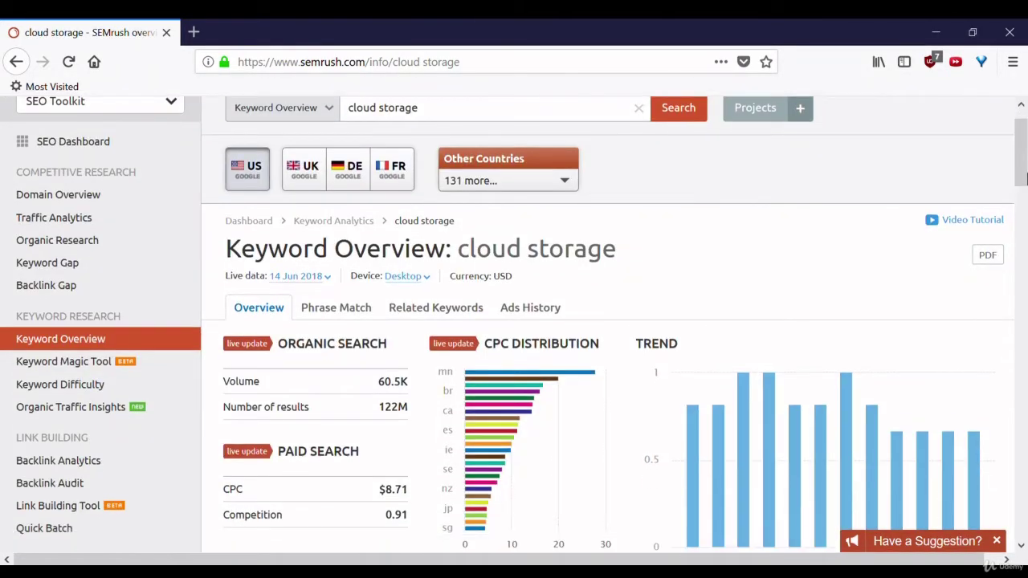
- Open the Related Keywords report for cloud storage and scroll down to its 6,391-keyword table
click(434, 314)
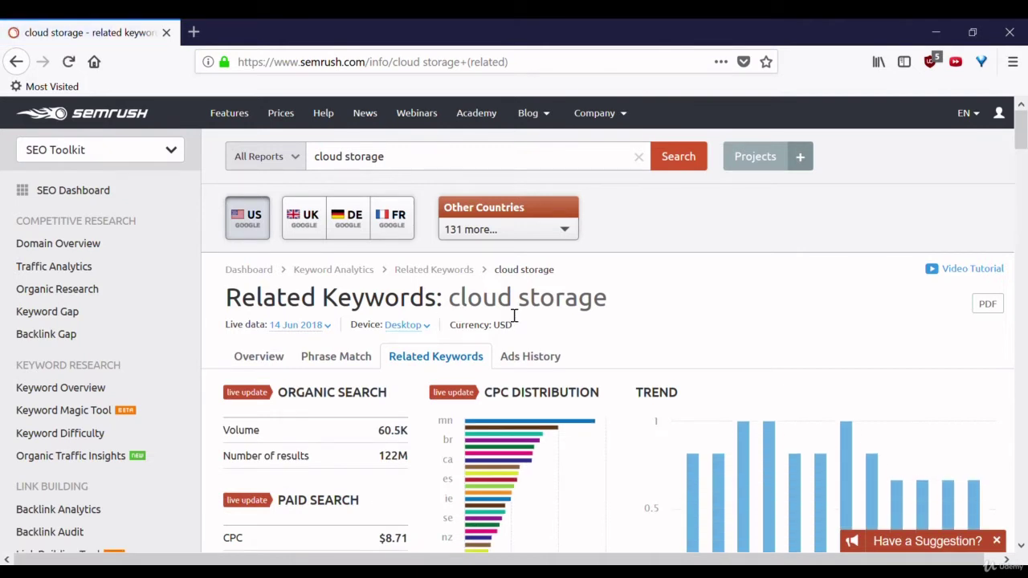
scroll(515, 316, down, 5)
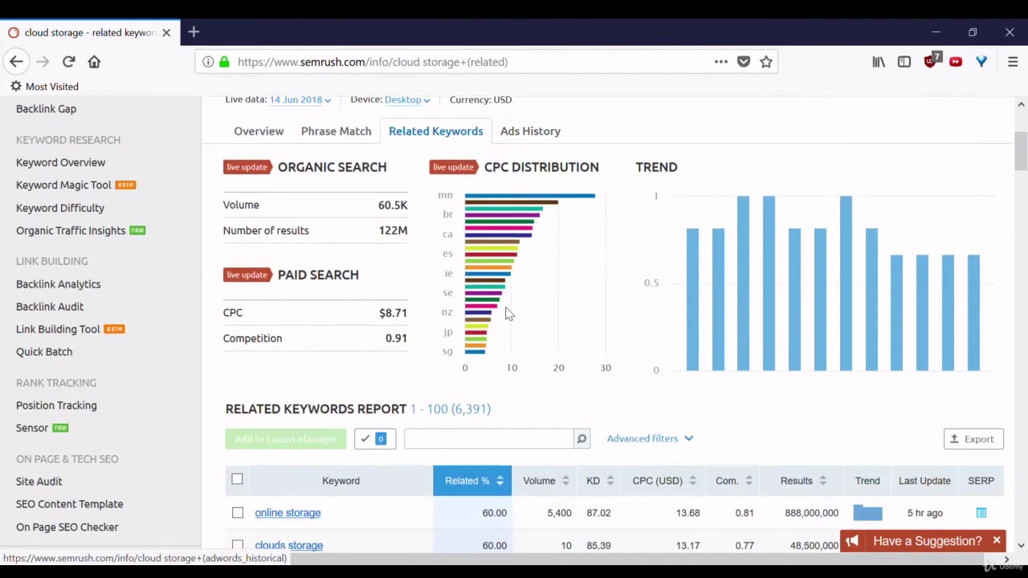
scroll(507, 313, down, 1)
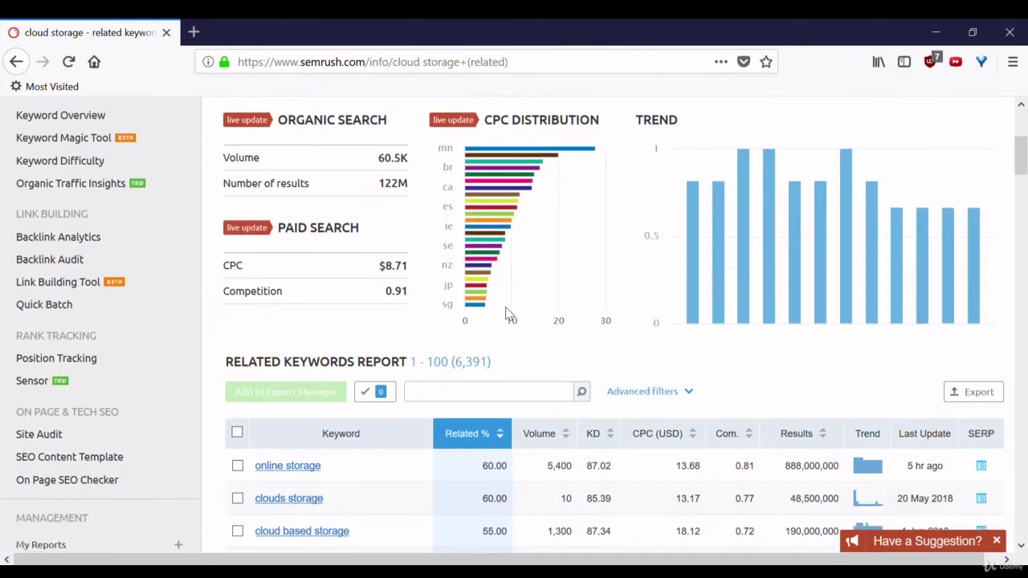
scroll(510, 313, down, 4)
scroll(512, 315, down, 1)
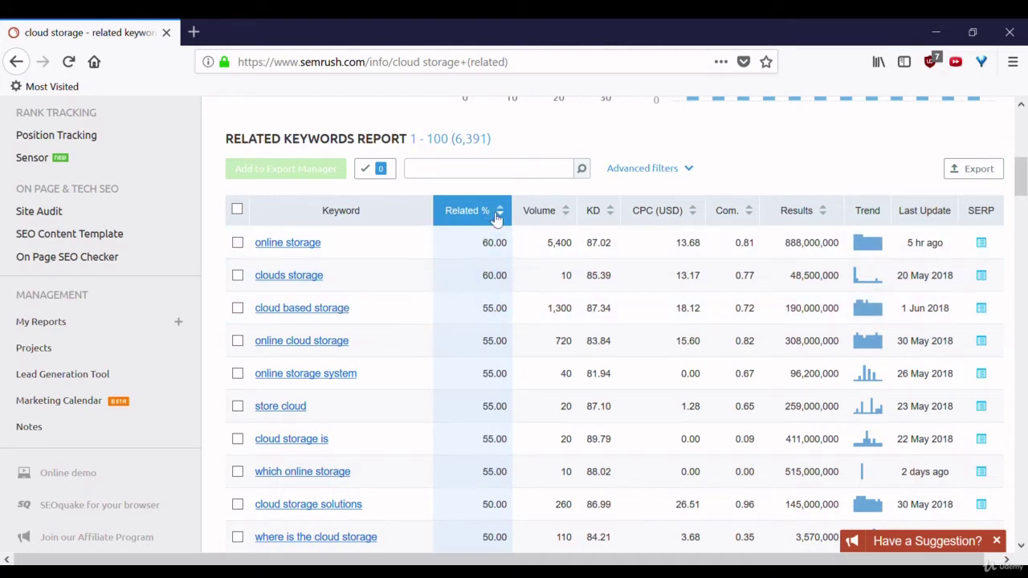
- Open the 'online storage' keyword overview and scroll through its keyword tables and ads copies
click(299, 249)
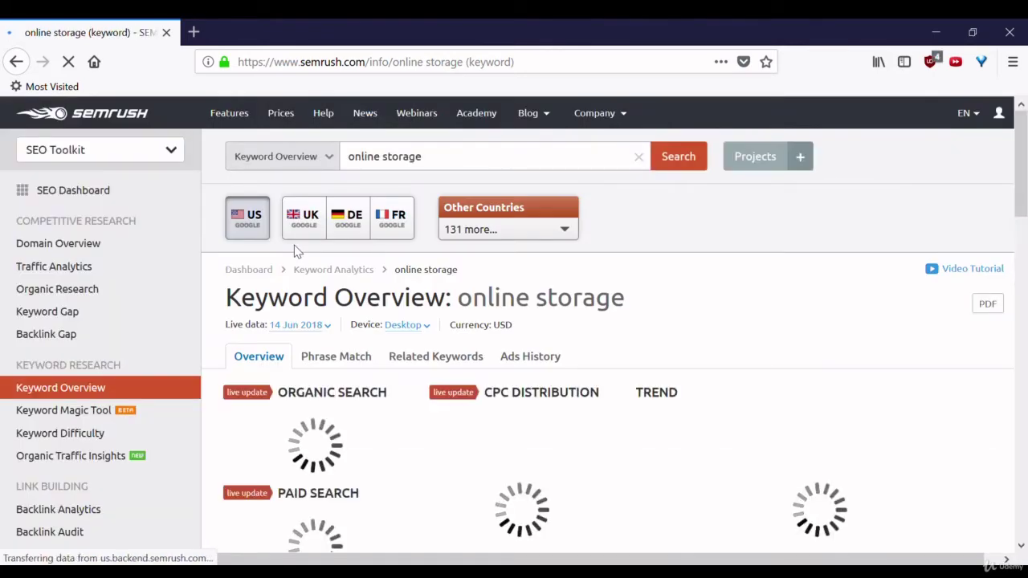
drag(1022, 131, 1025, 252)
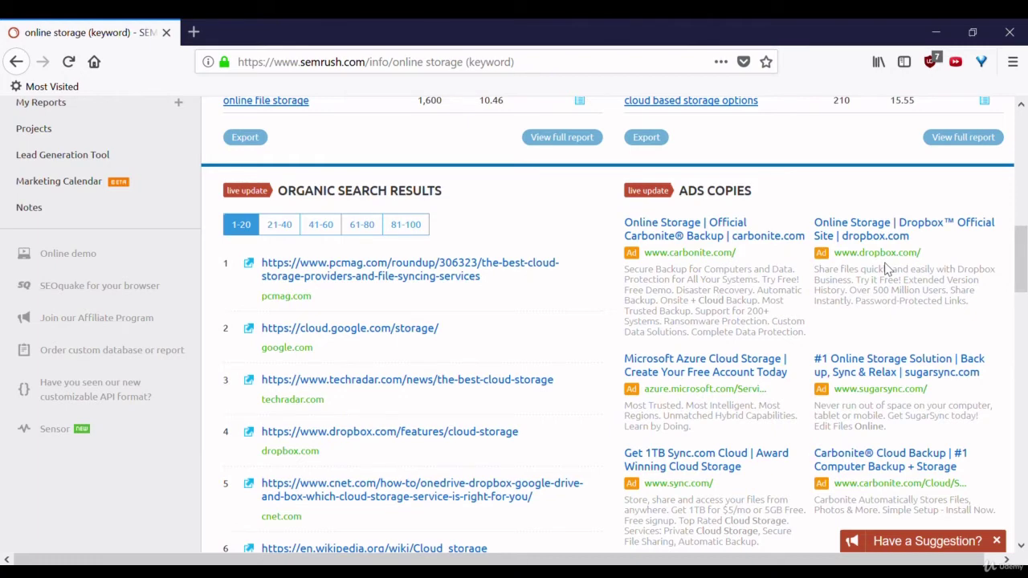
scroll(887, 269, up, 3)
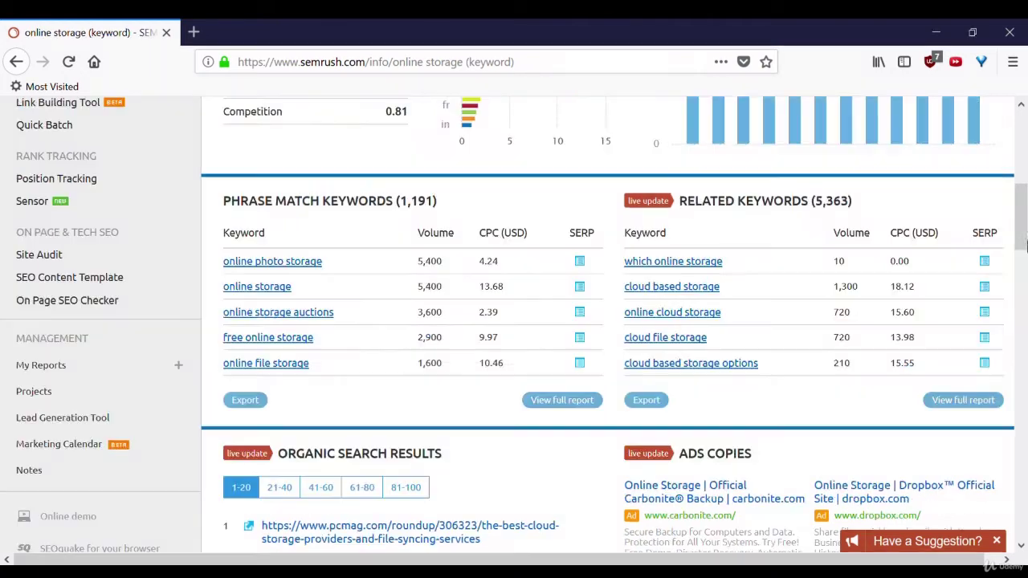
- Open the full Related Keywords report for online storage and scroll down to its table
click(971, 406)
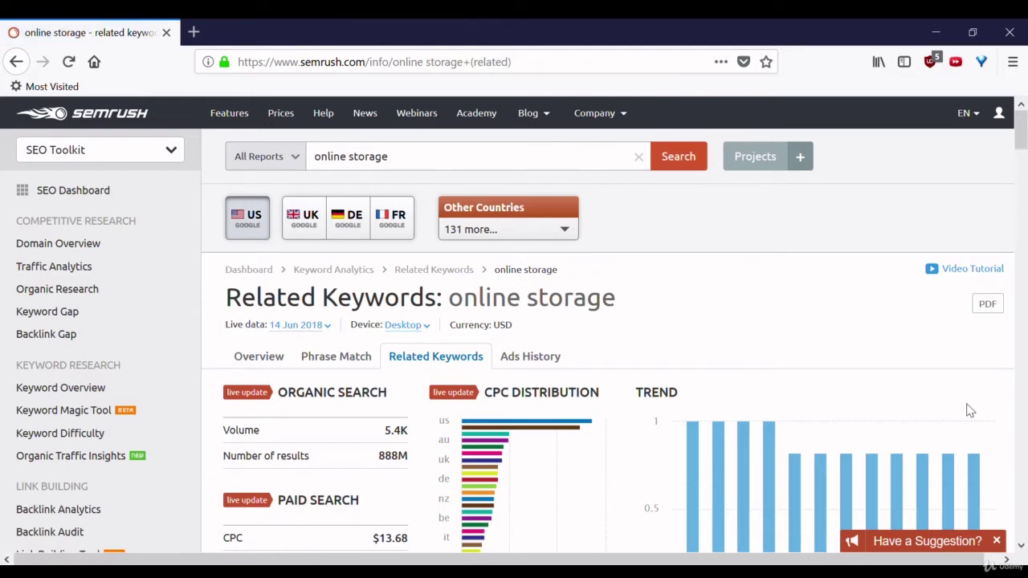
scroll(712, 264, down, 4)
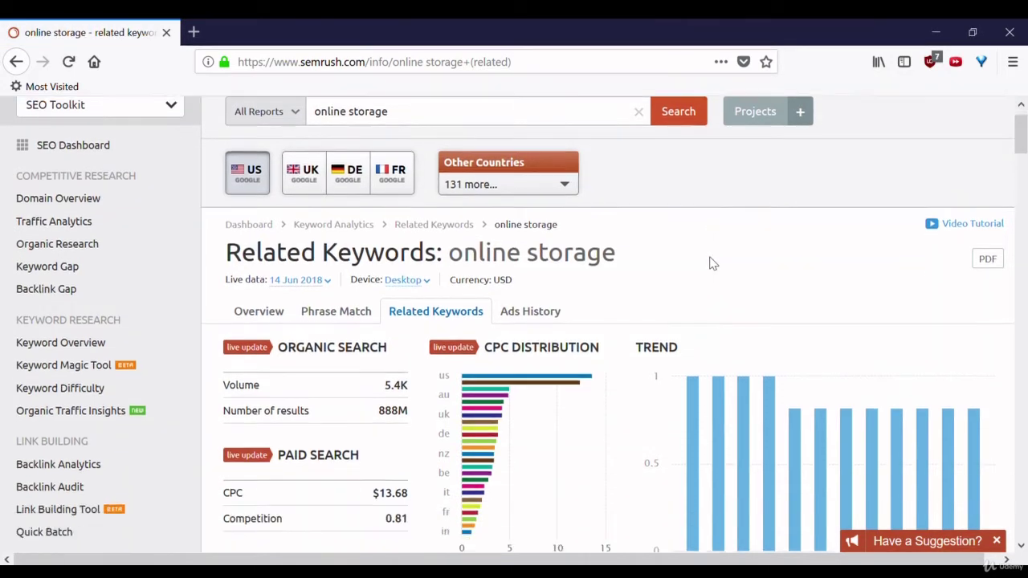
scroll(712, 264, down, 3)
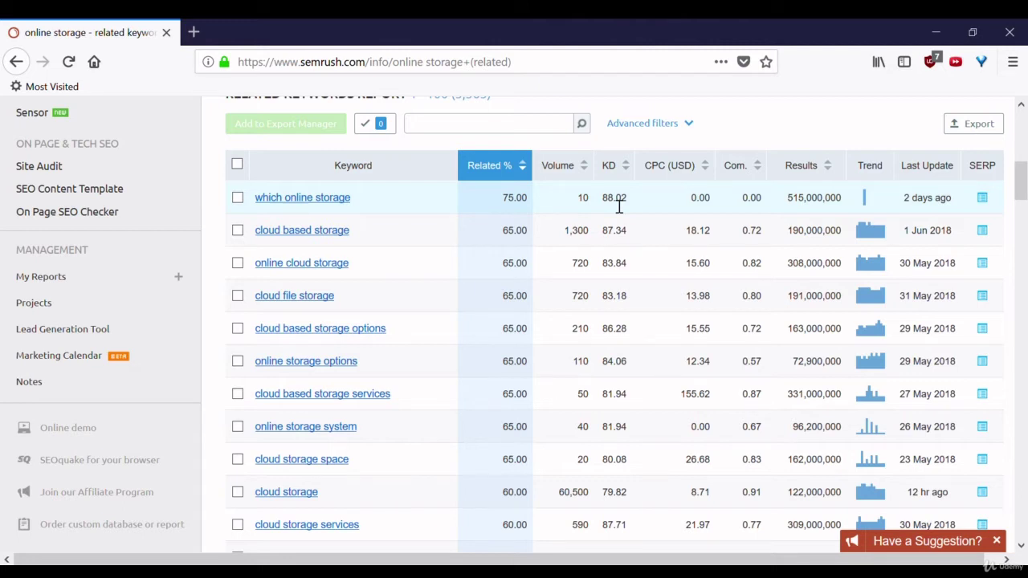
click(597, 167)
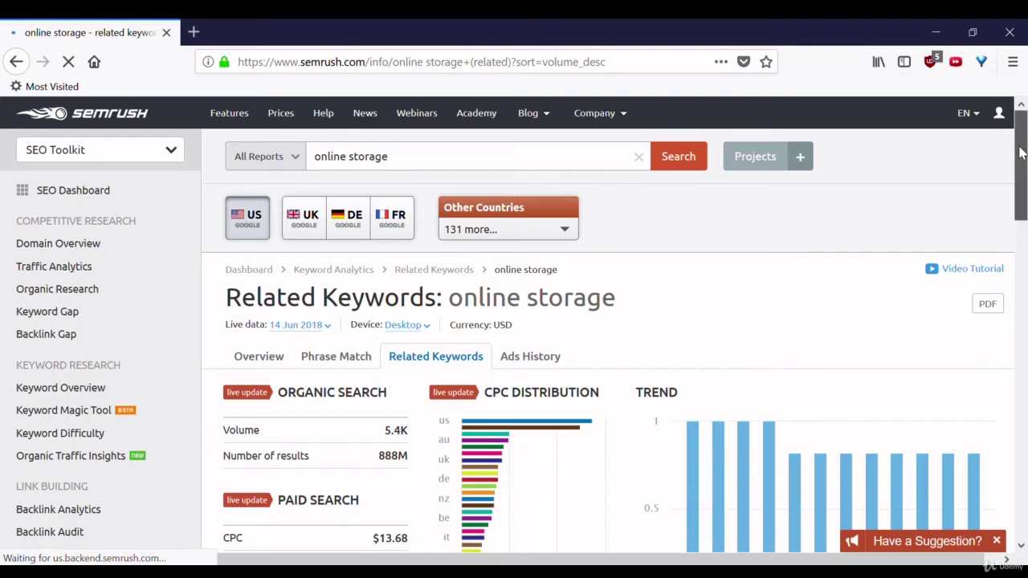
drag(1022, 160, 1025, 293)
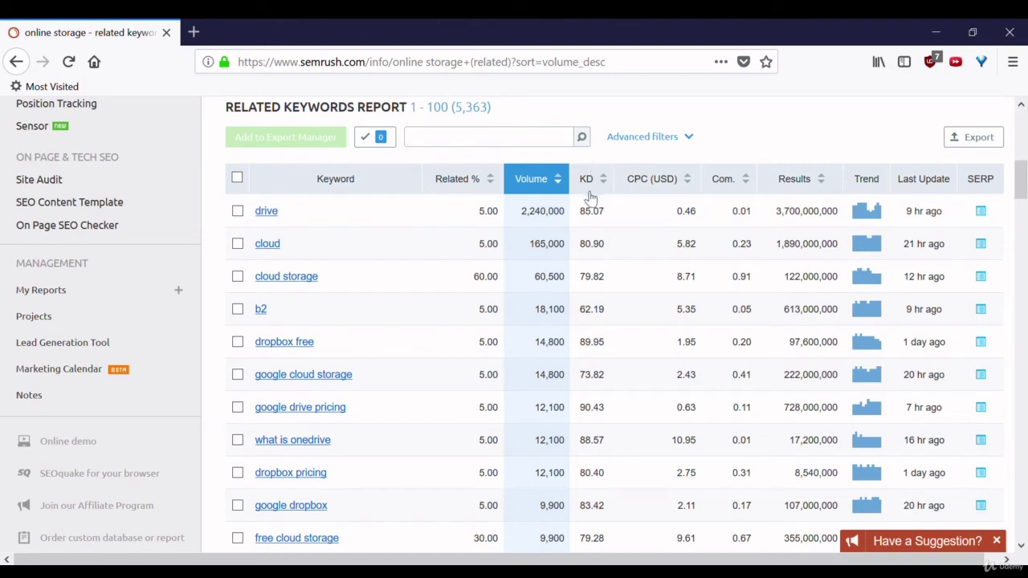
mouse_move(591, 186)
scroll(675, 228, down, 3)
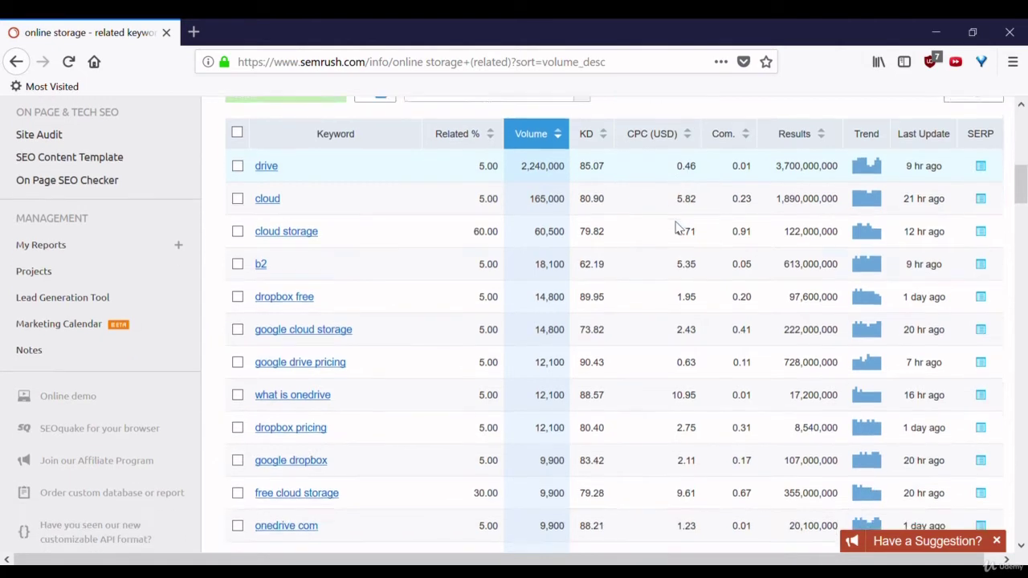
scroll(676, 228, down, 2)
scroll(676, 228, up, 3)
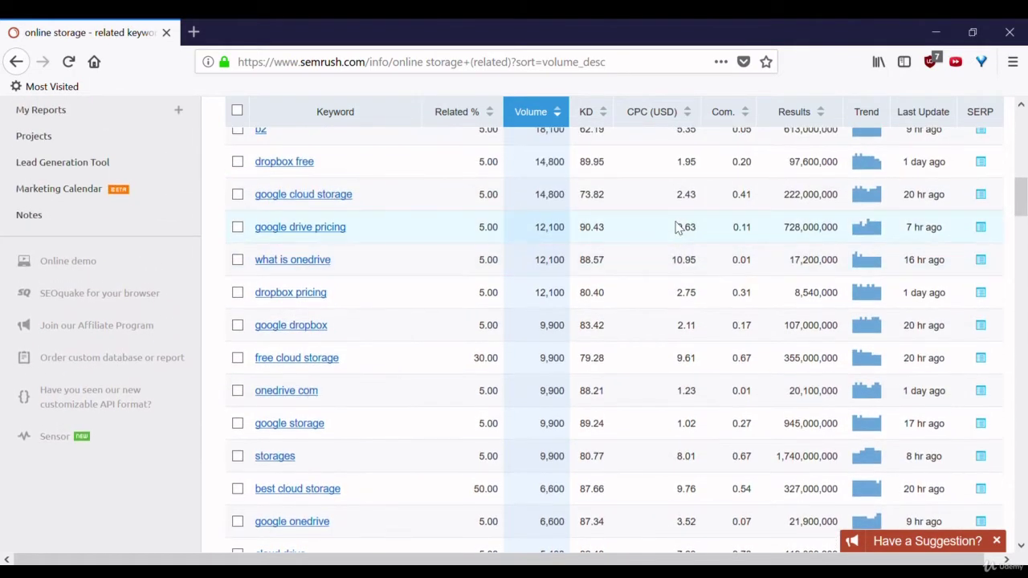
scroll(675, 228, up, 2)
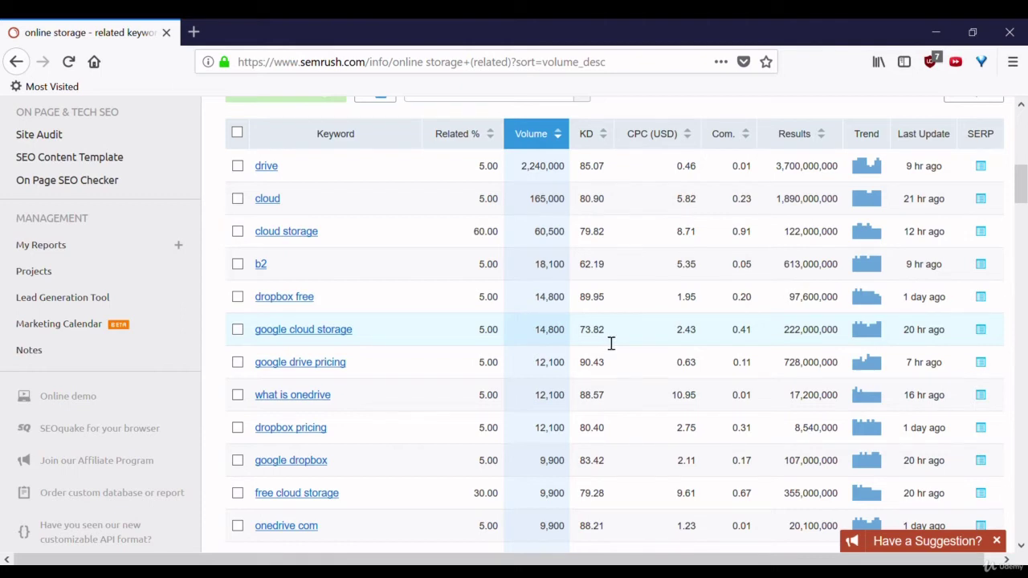
scroll(610, 344, down, 3)
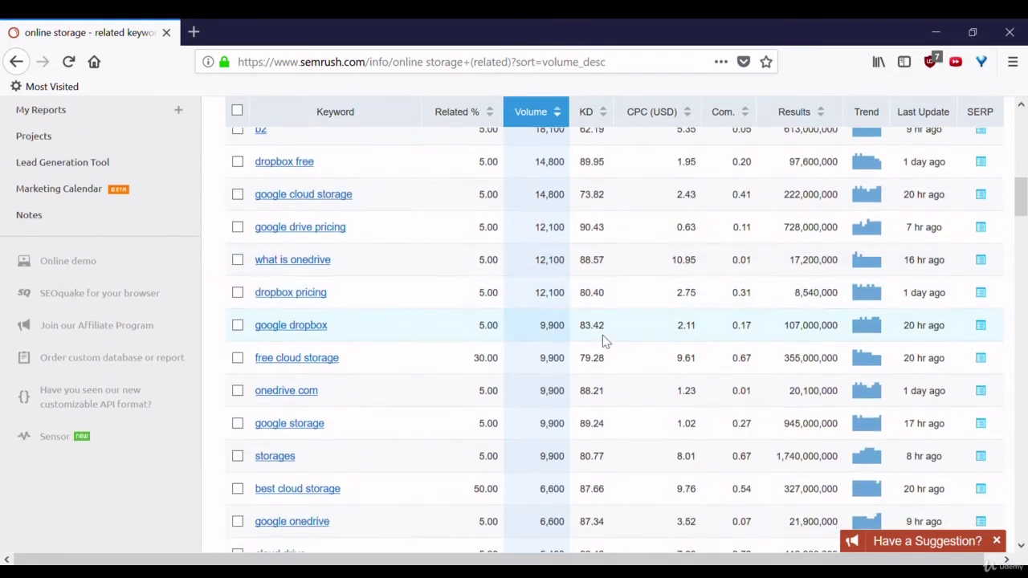
scroll(604, 339, down, 5)
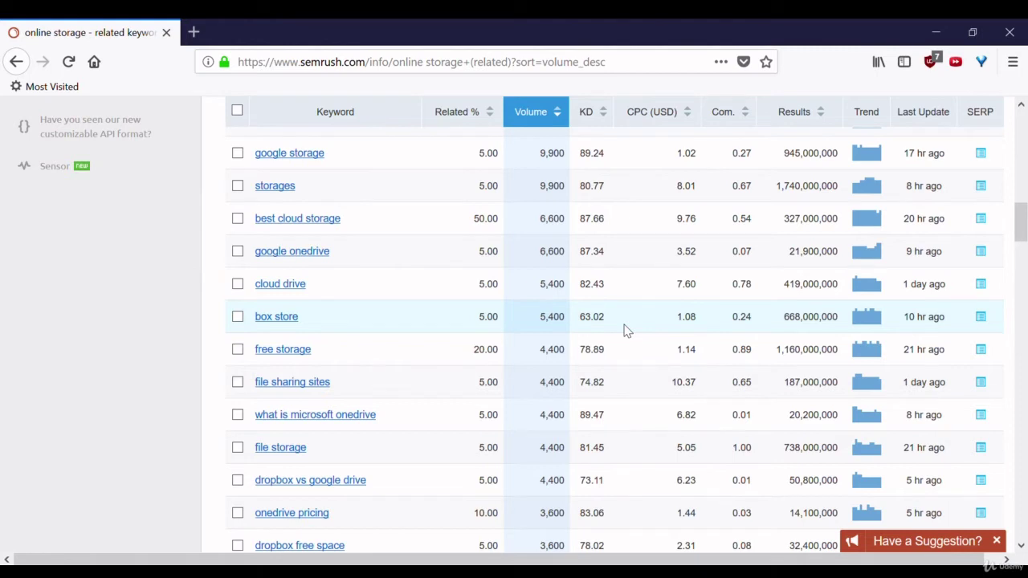
- Open Ads History for online storage and scroll to the Keyword Ads History table of 19 domains
scroll(659, 305, up, 15)
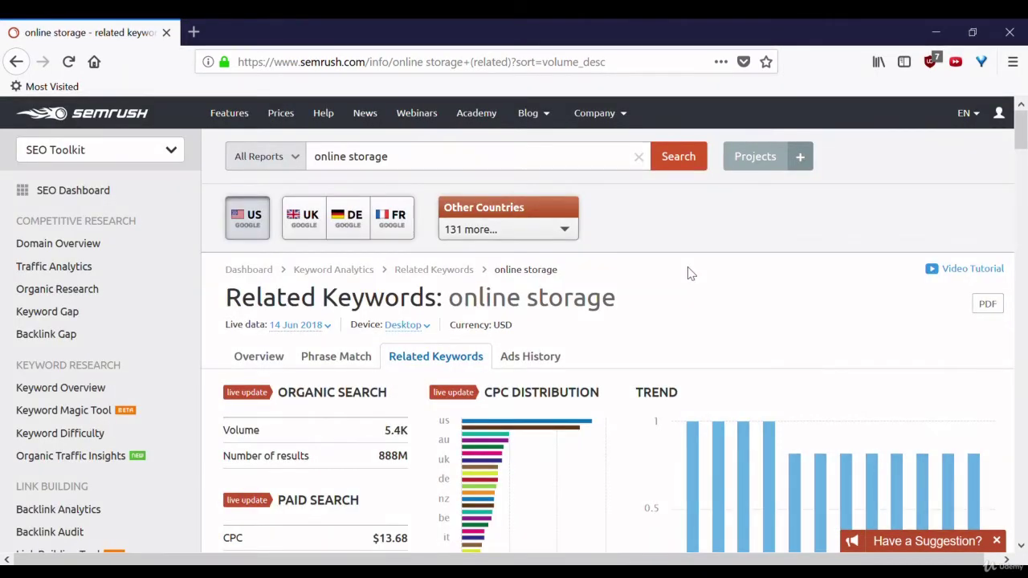
click(562, 358)
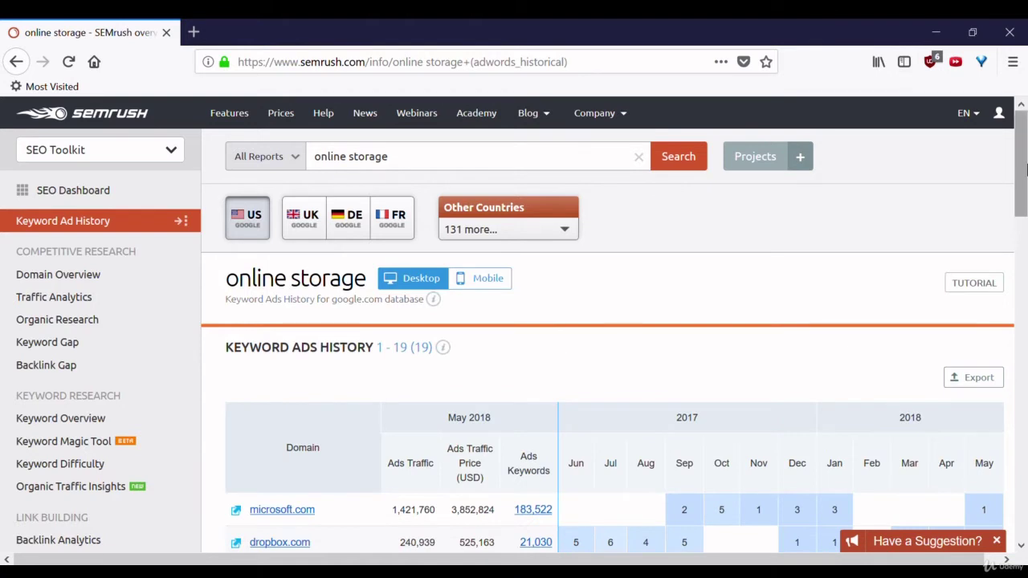
drag(1020, 163, 1025, 226)
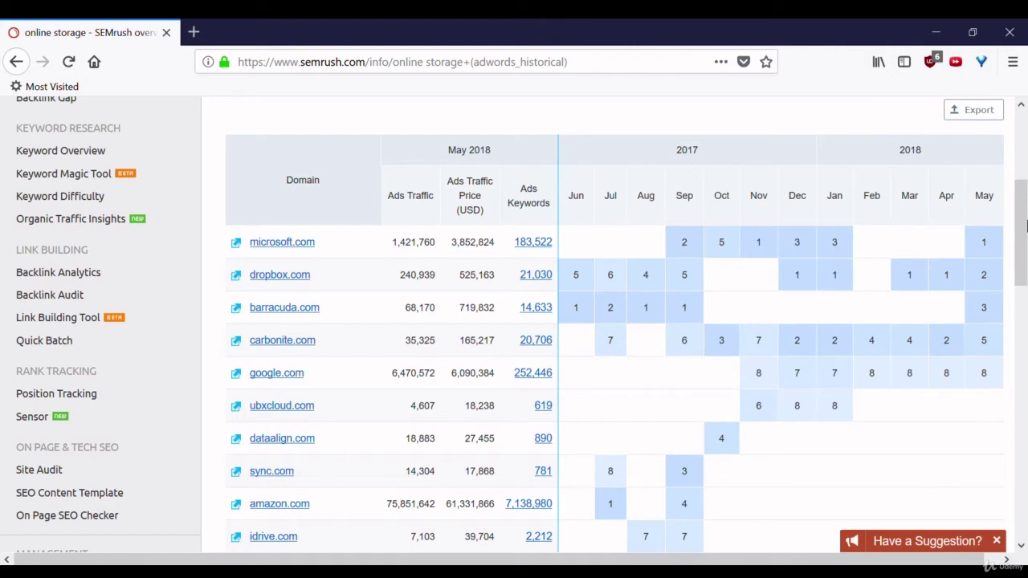
- Expand microsoft.com's May 2018 ad copy in the Keyword Ads History table
click(989, 242)
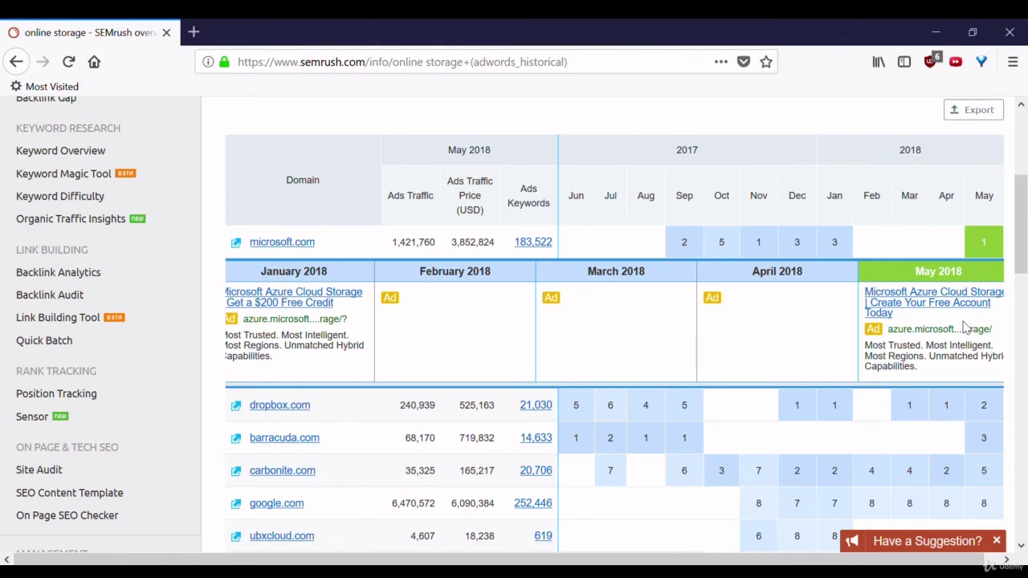
- Expand dropbox.com's May ad copies and scroll through the ads history rows
click(995, 406)
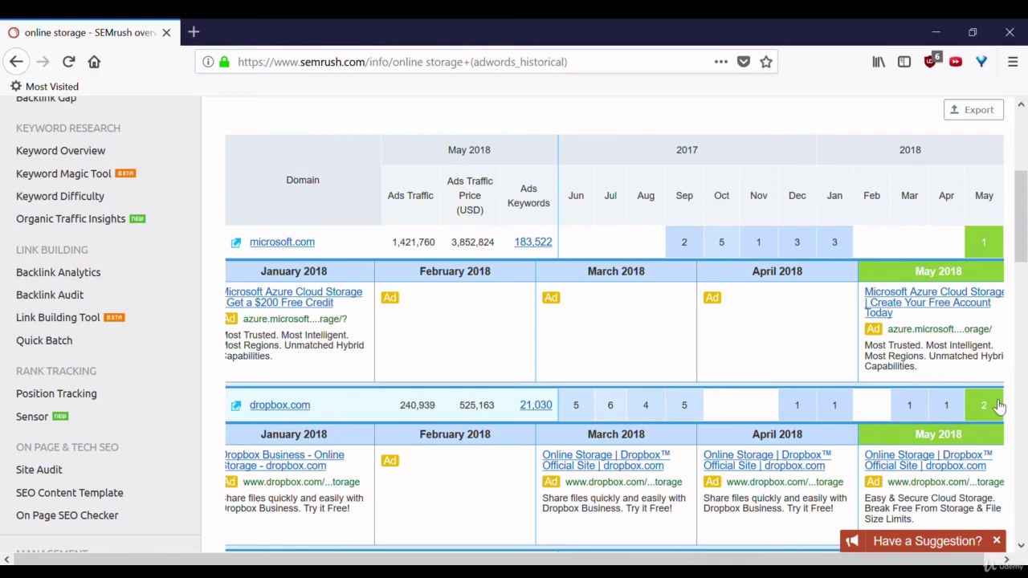
drag(1022, 239, 1025, 183)
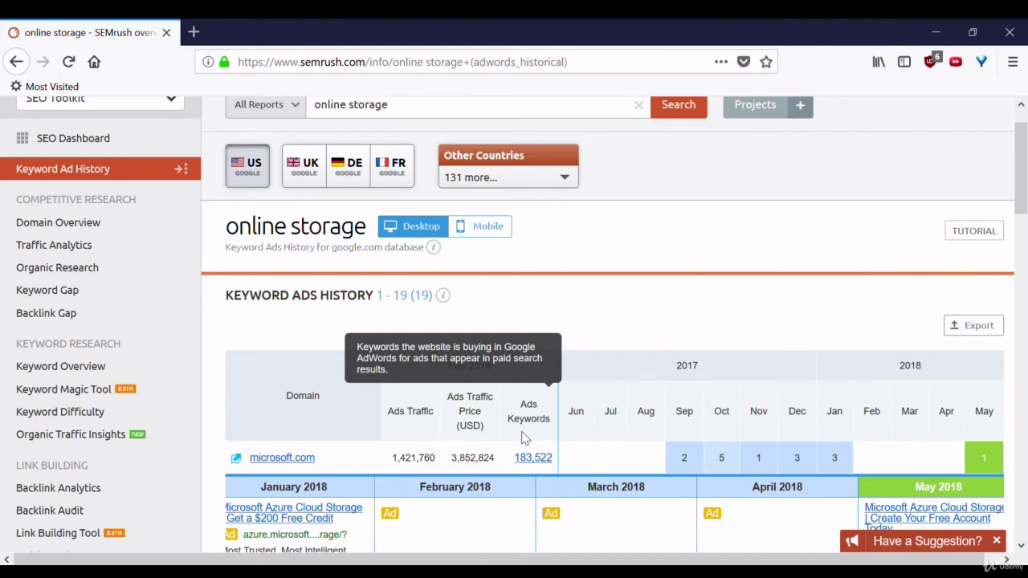
- Open the Keyword Magic Tool from the sidebar and return to its seed keyword field
click(98, 392)
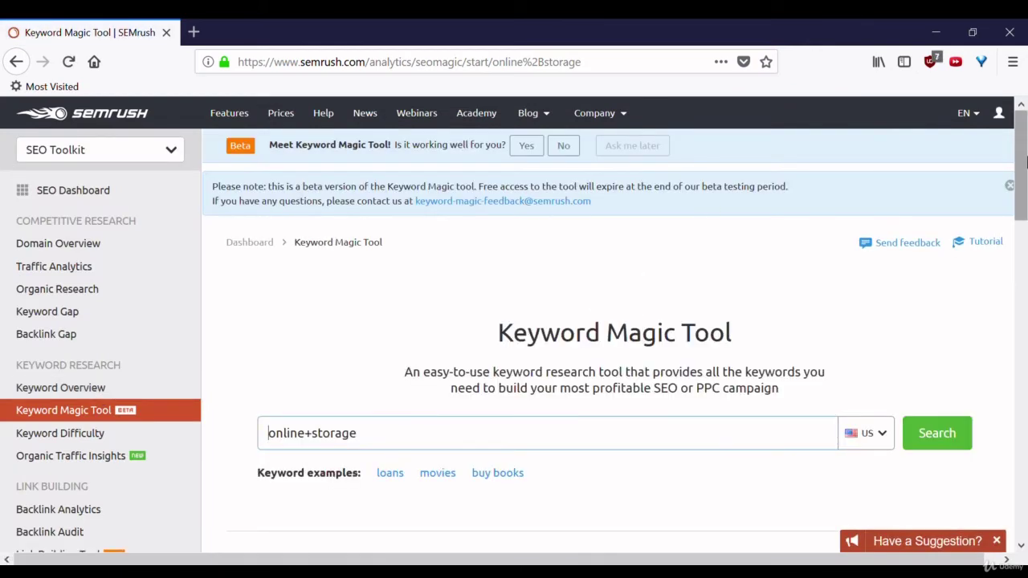
drag(1022, 158, 1025, 245)
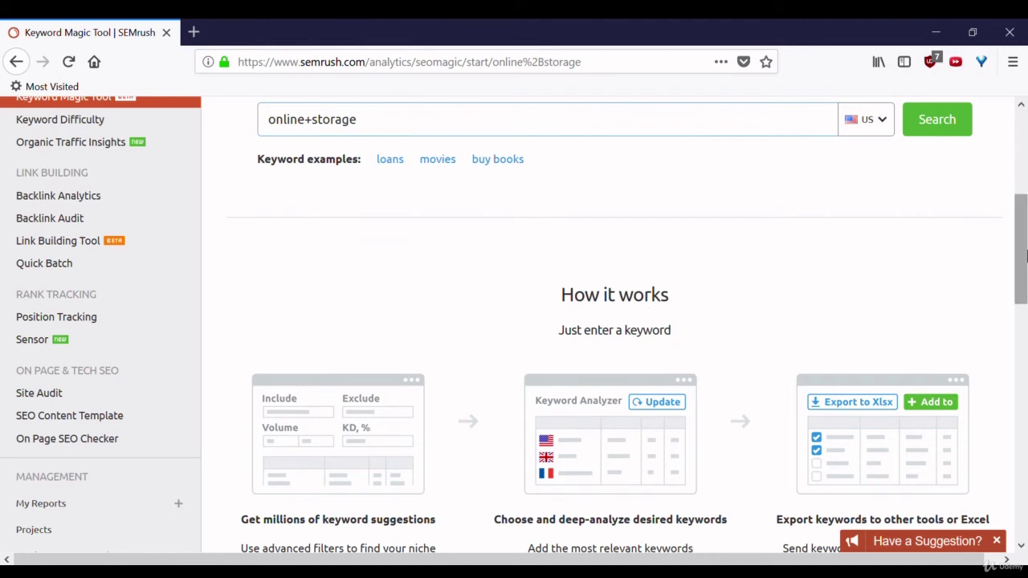
scroll(1026, 257, up, 2)
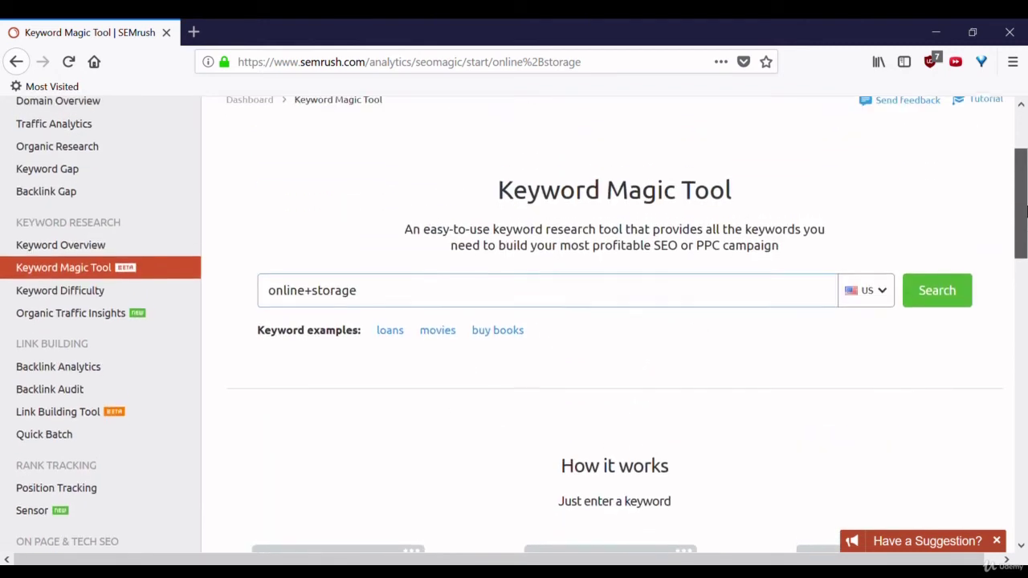
- Change the seed to 'online storage' with a space and review its 4,317 keyword results
click(319, 307)
key(BackSpace)
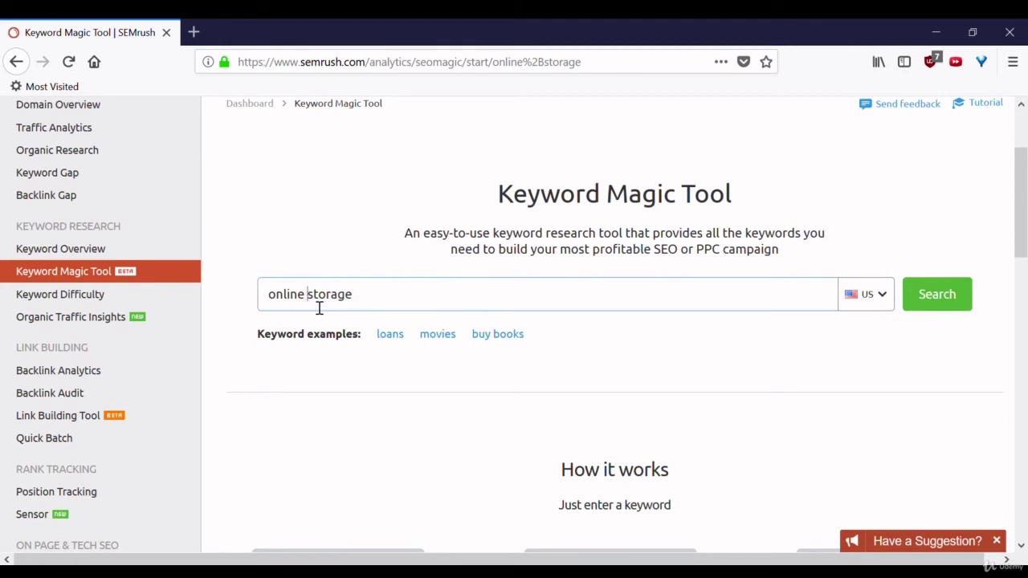
click(963, 309)
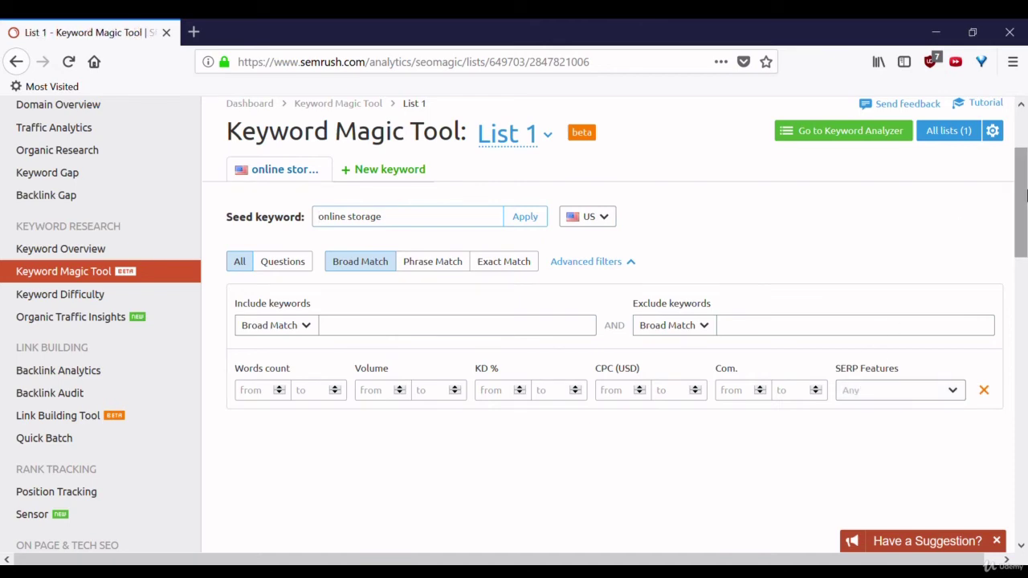
drag(1027, 193, 1027, 228)
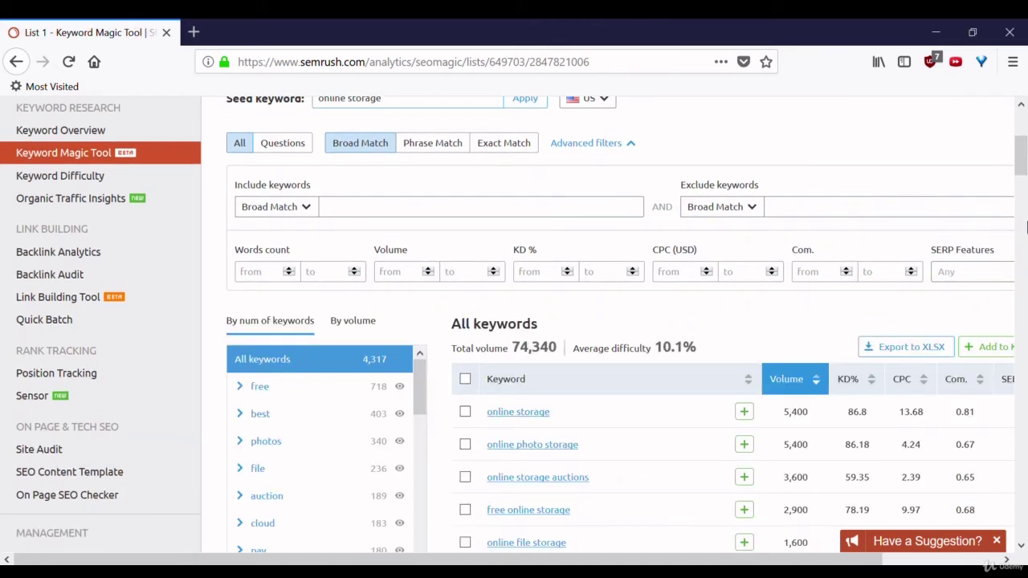
scroll(1027, 228, down, 10)
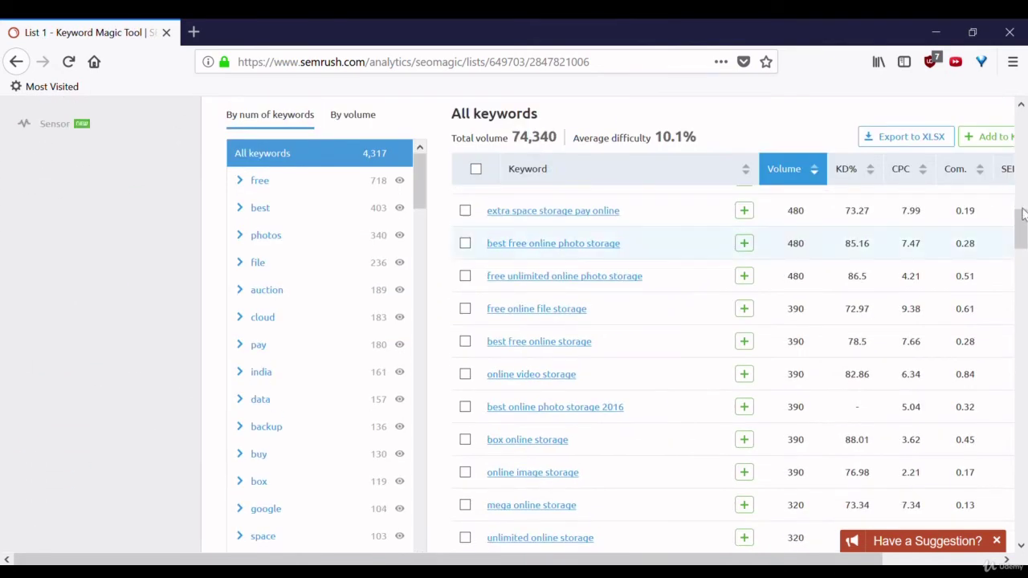
drag(1024, 238, 1025, 165)
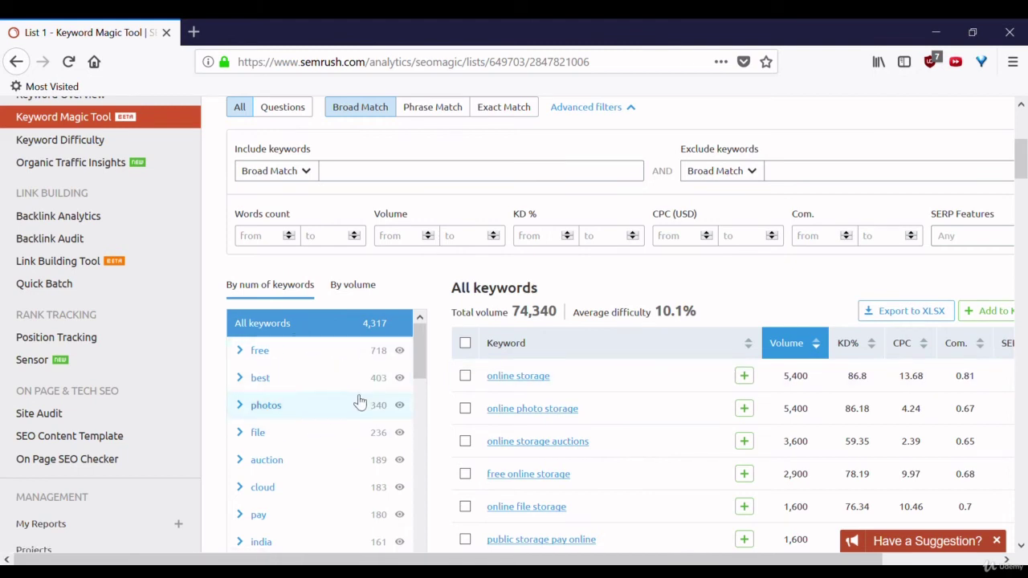
- Select the 'free' group to show its 718 keywords, led by free online storage
click(270, 360)
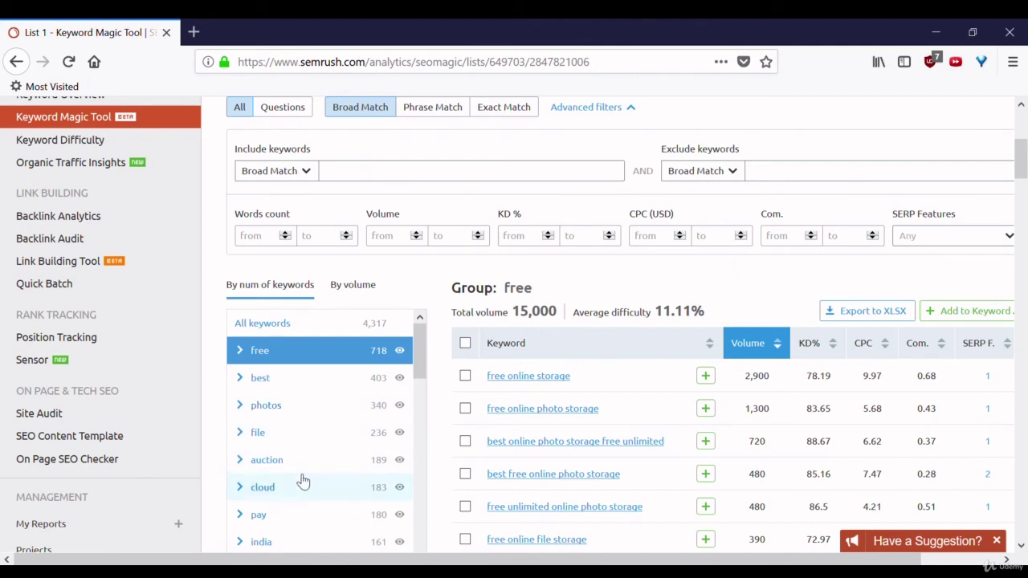
mouse_move(1022, 169)
mouse_down()
mouse_move(1022, 428)
mouse_move(1022, 171)
mouse_up()
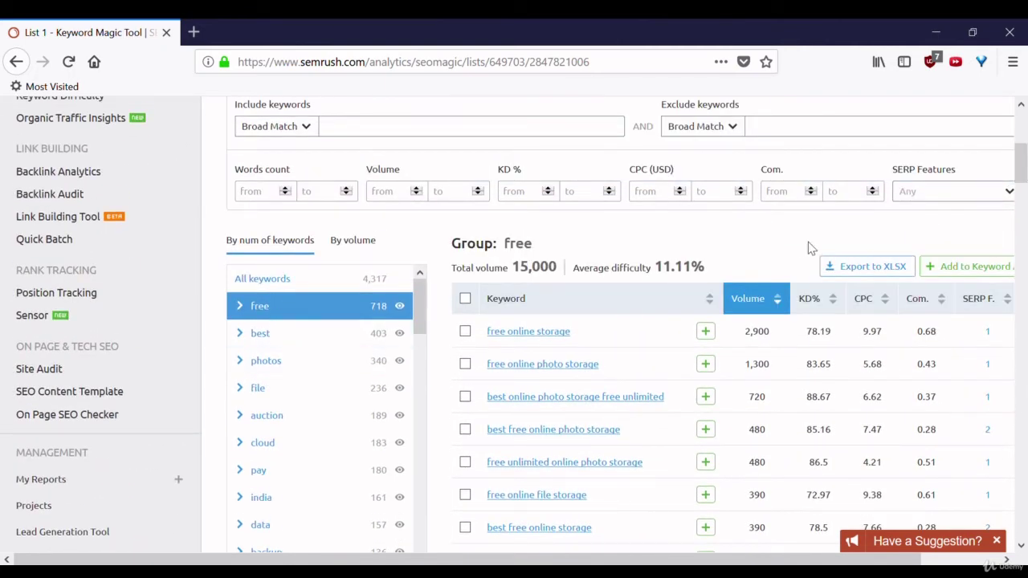
- Sort the free group by KD% descending and review the list, led by microsoft free online storage (91.05)
click(812, 303)
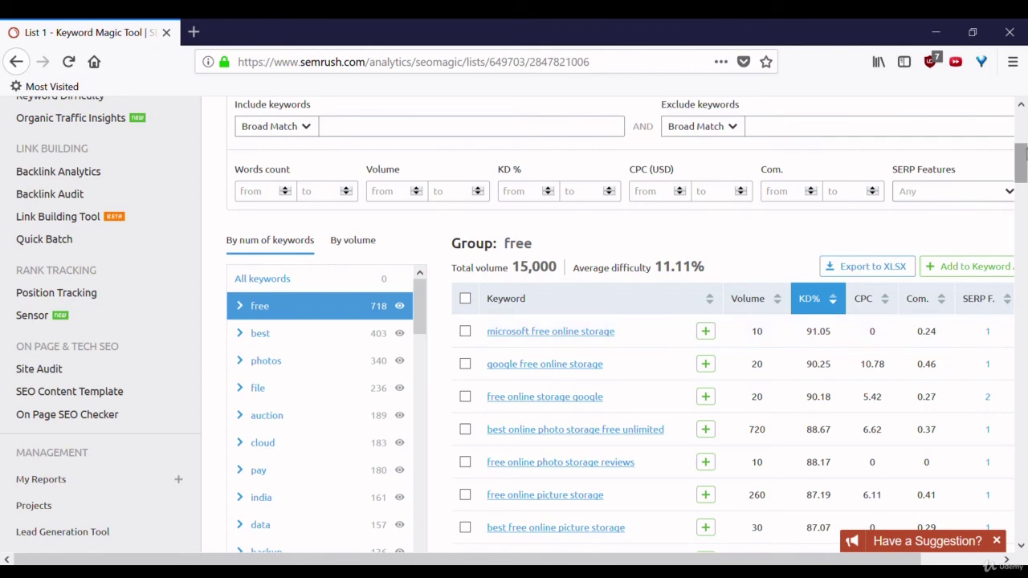
drag(1021, 164, 1023, 458)
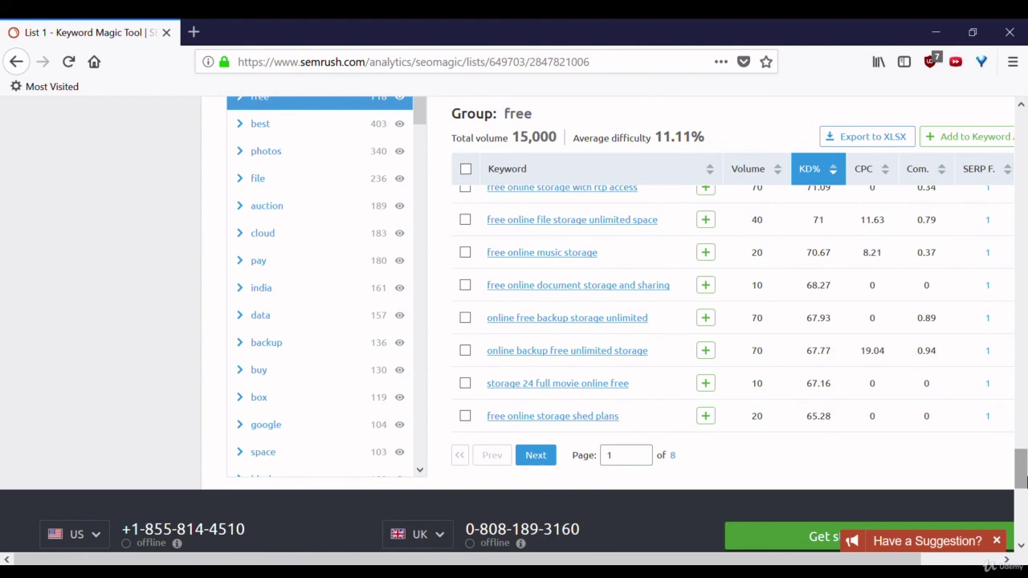
drag(1022, 479, 1022, 113)
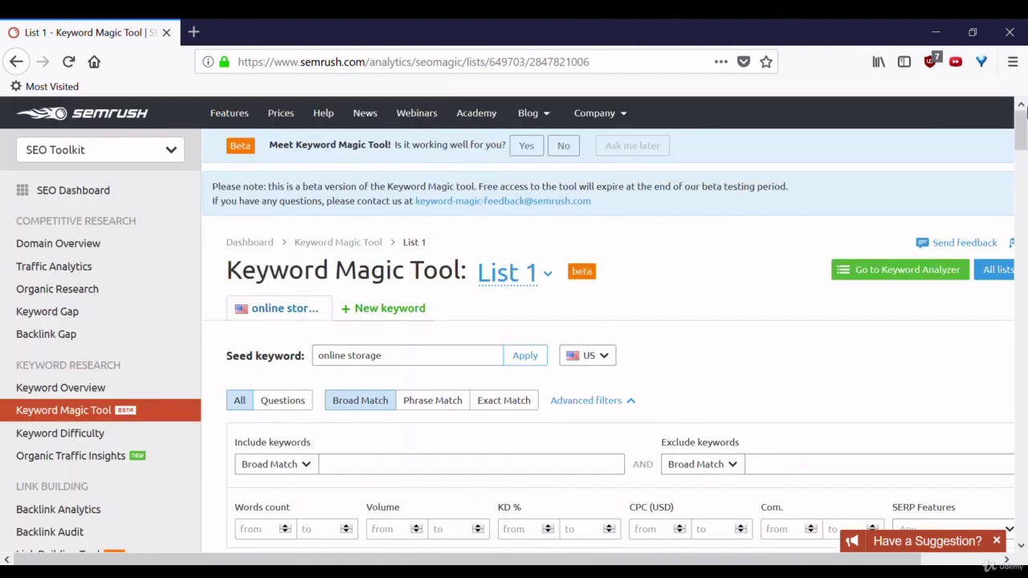
scroll(1024, 113, down, 3)
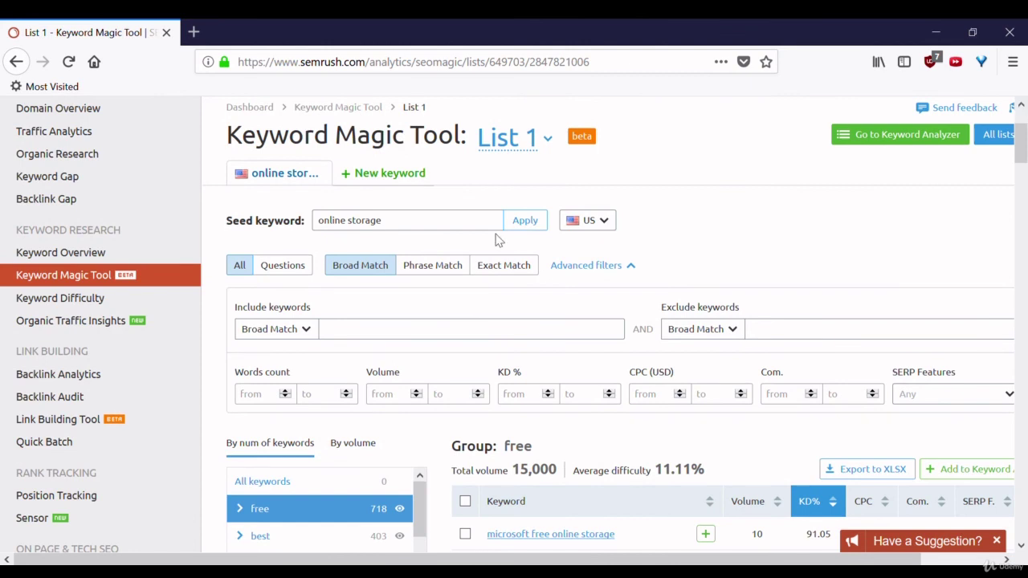
- Switch to the Position Tracking tool and place the cursor in its domain field
click(90, 500)
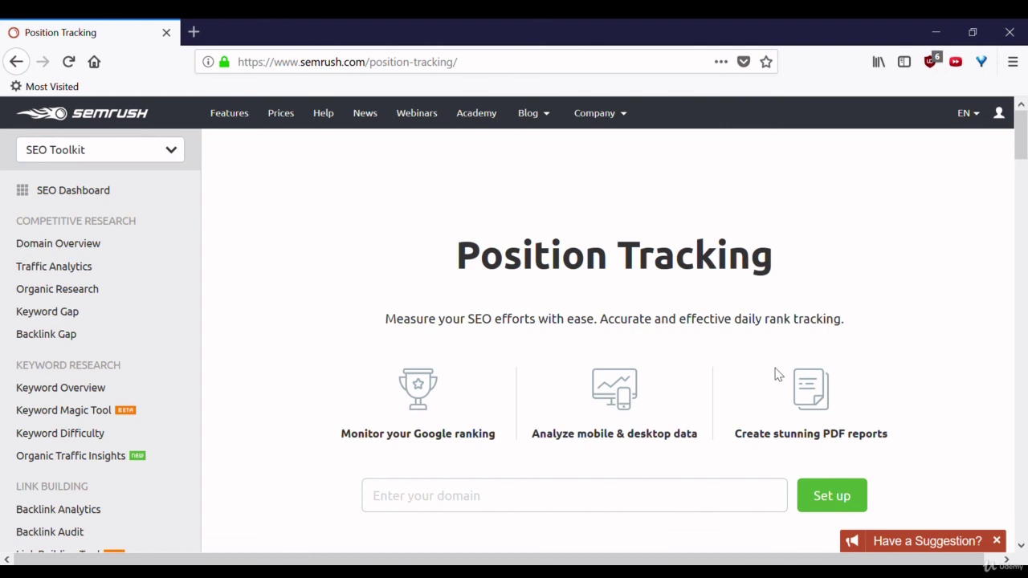
click(542, 513)
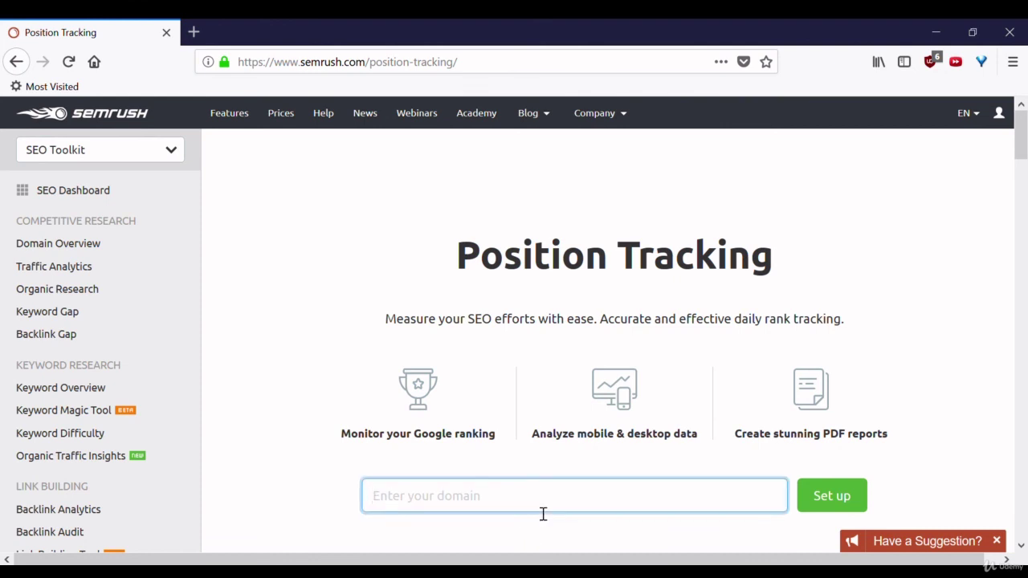